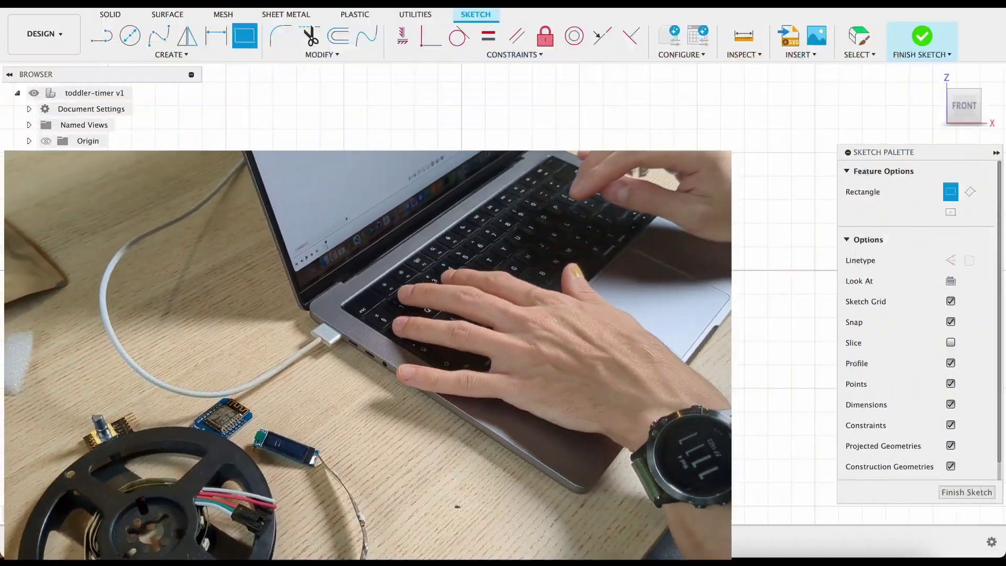
# Draw a 5 × 5 mm square and pattern it into a row of cells.
pyautogui.write('5')
pyautogui.press('Return')
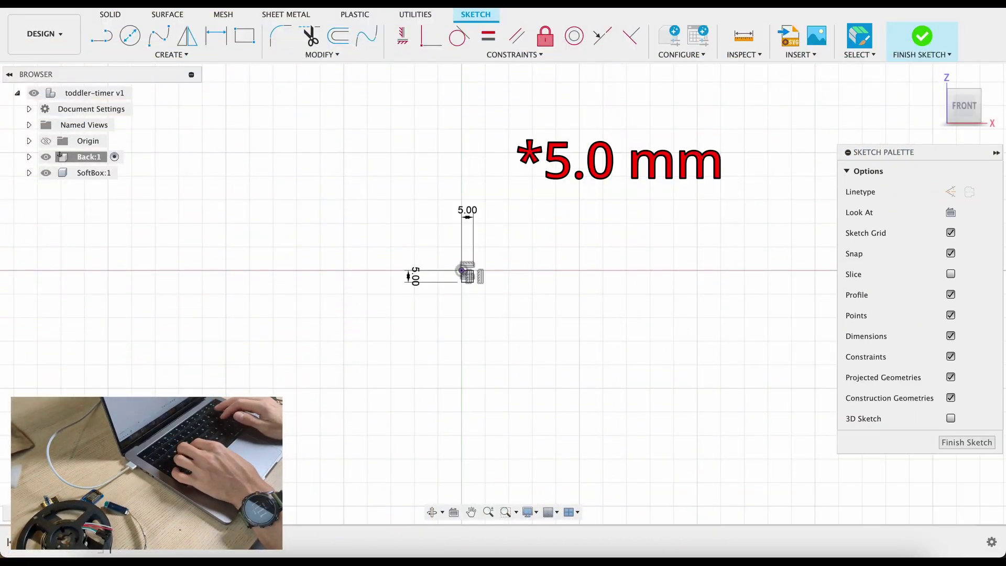
pyautogui.scroll(5, 512, 299)
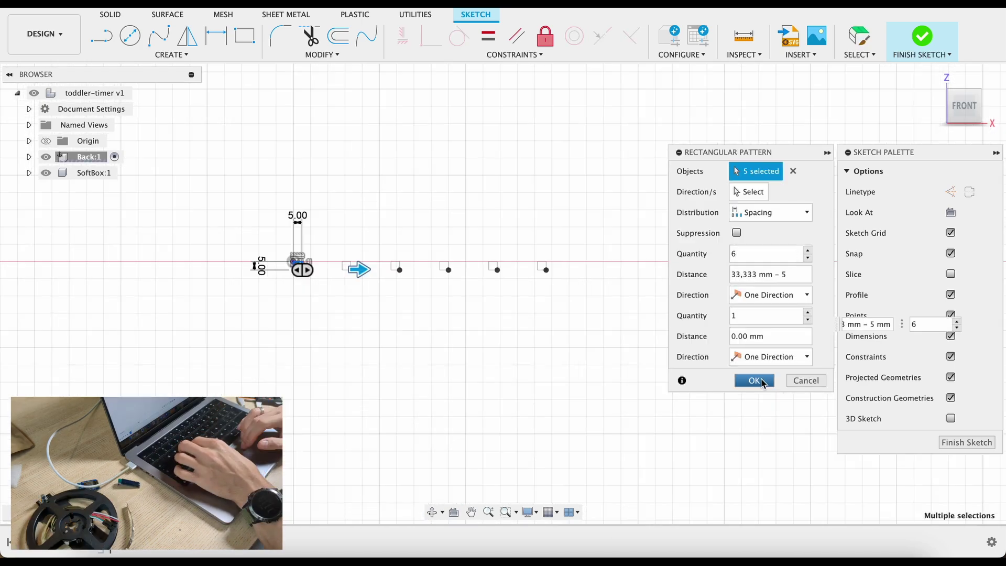
pyautogui.click(754, 381)
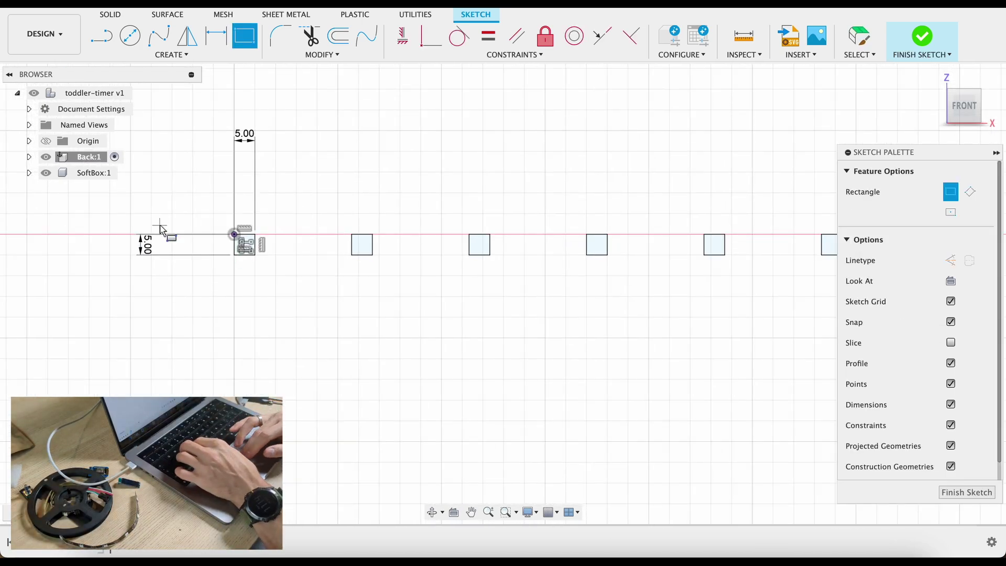
# Extrude the square profiles -0.2 mm into the Back strip and show the Data Panel.
pyautogui.write('e')
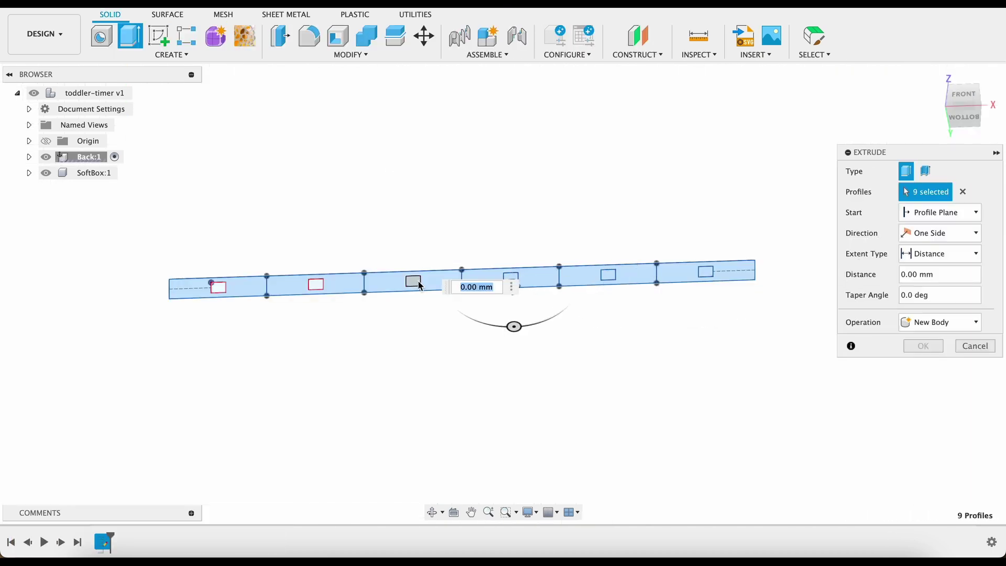
pyautogui.write('-0.2')
pyautogui.press('Return')
pyautogui.click(29, 157)
pyautogui.click(41, 205)
pyautogui.press('q')
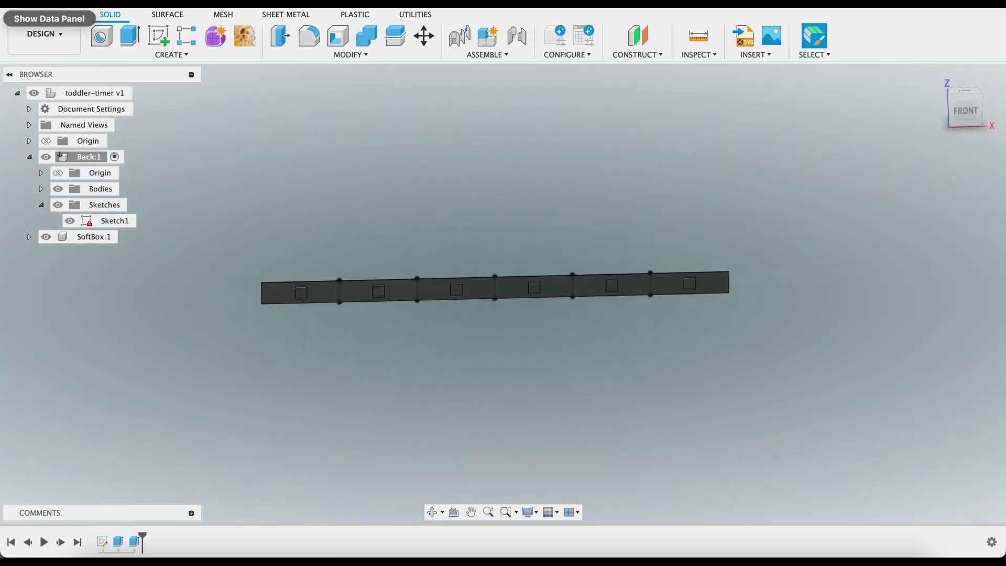
pyautogui.click(12, 17)
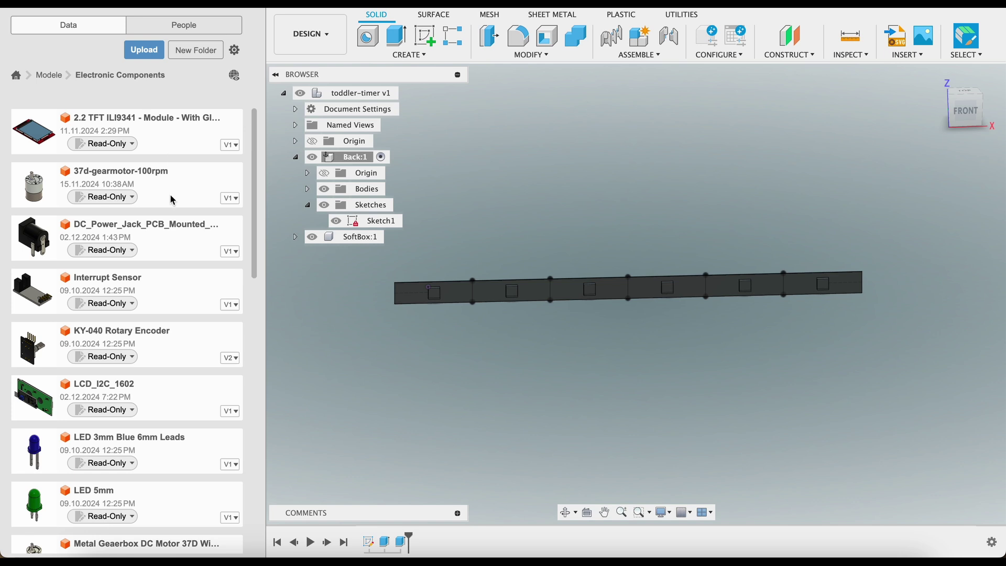
# Insert the KY-040 Rotary Encoder, undo its 180° rotation, and slide it 14 mm along X.
pyautogui.scroll(-3, 173, 200)
pyautogui.rightClick(174, 262)
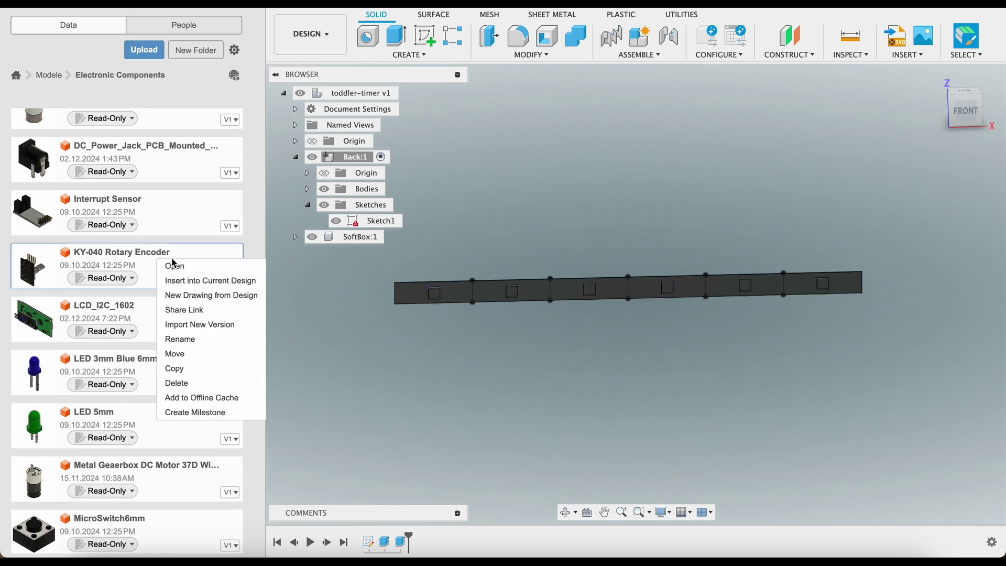
pyautogui.click(203, 281)
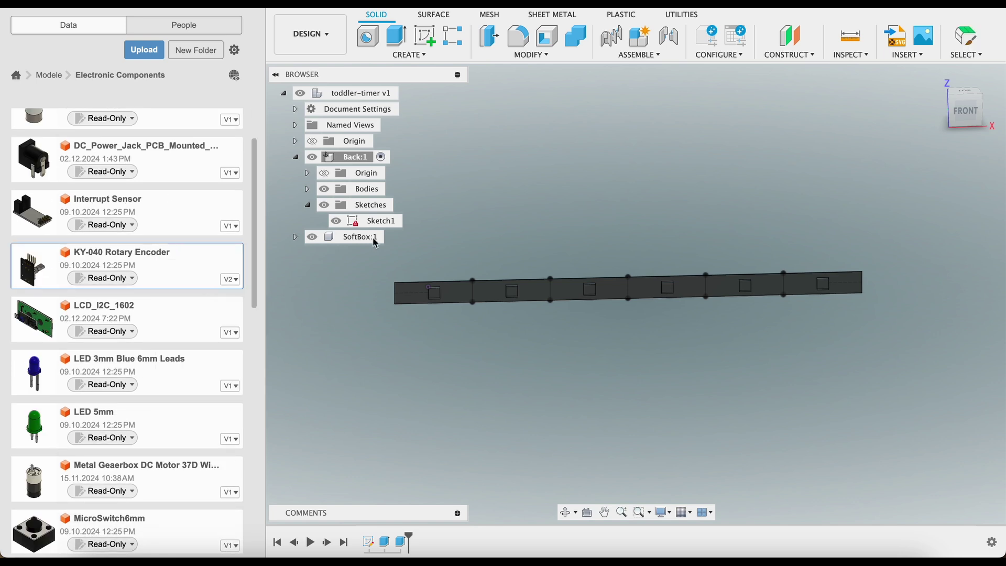
pyautogui.press('Return')
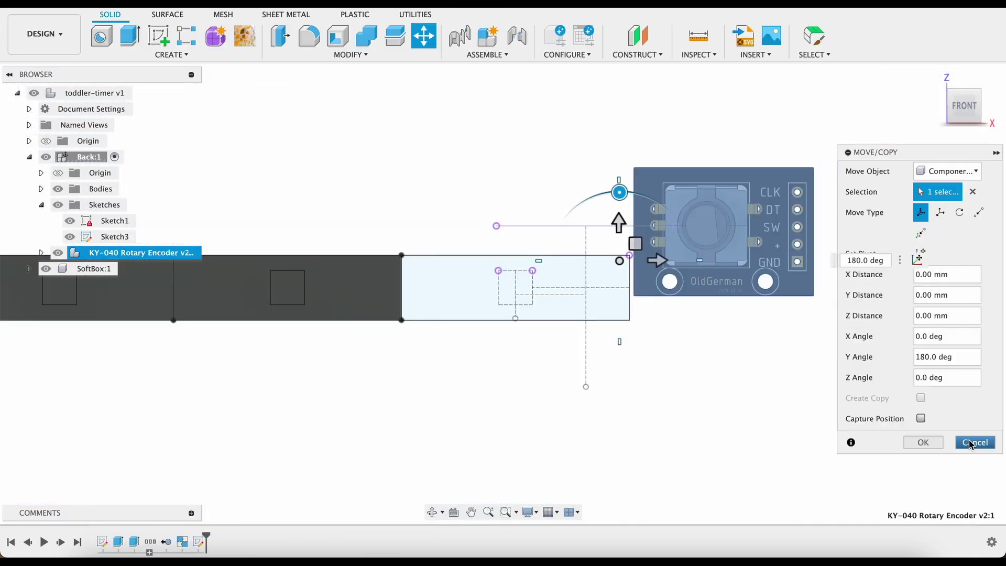
pyautogui.click(970, 444)
pyautogui.moveTo(635, 244); pyautogui.dragTo(429, 256)
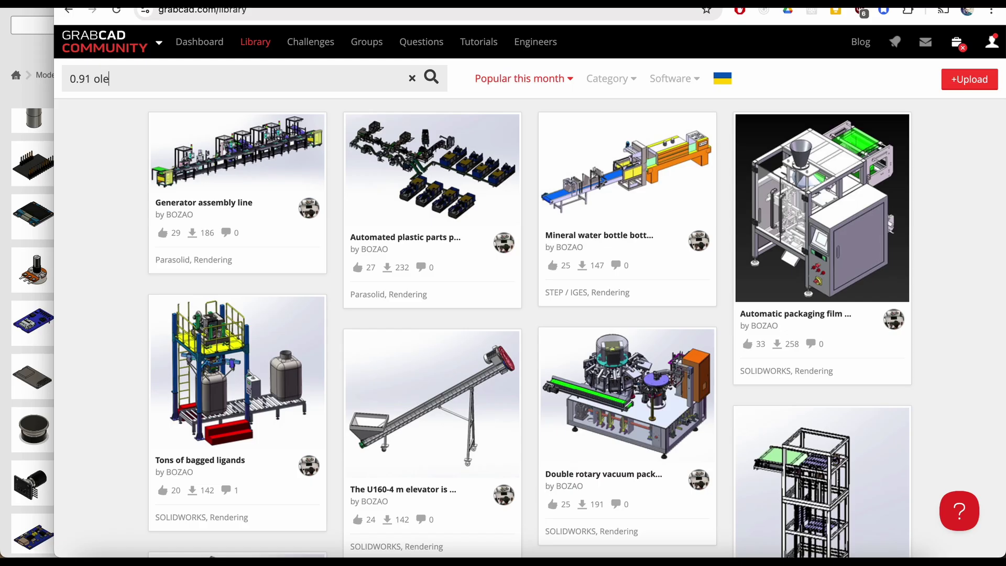
pyautogui.press('Return')
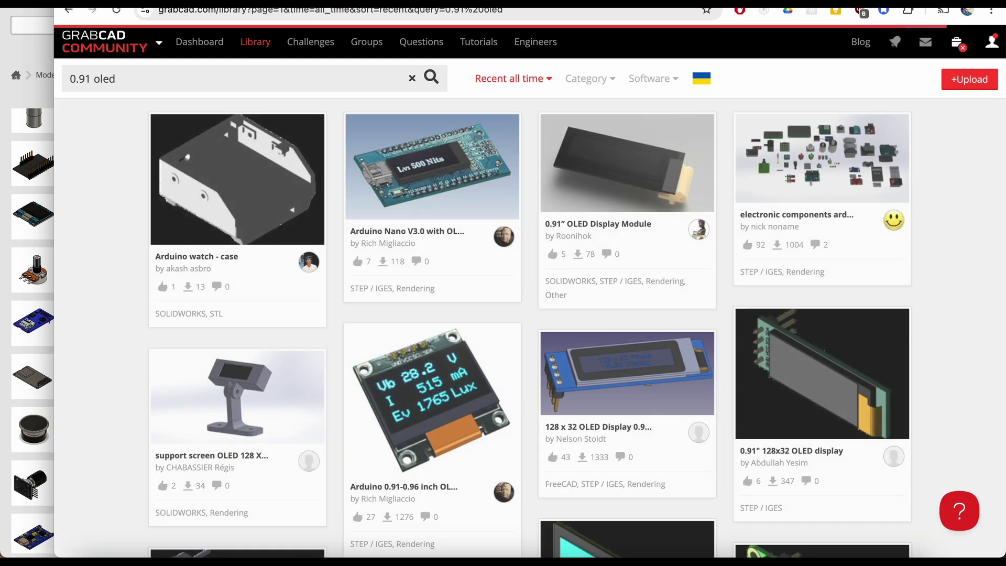
# Preview the 128 x 32 OLED Display's Assembly .step file and add it to the upload list.
pyautogui.scroll(-1, 662, 278)
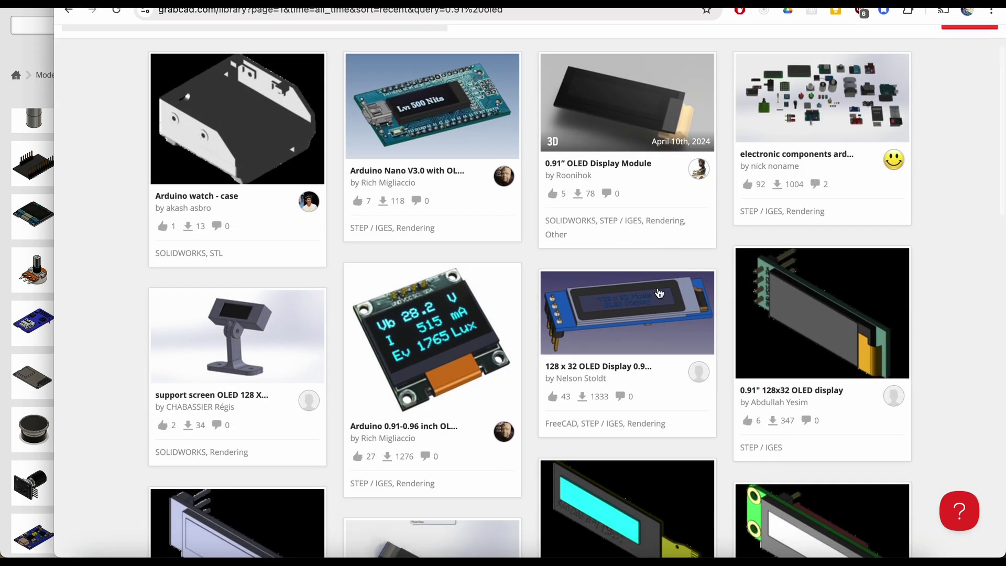
pyautogui.click(610, 367)
pyautogui.scroll(-1, 427, 413)
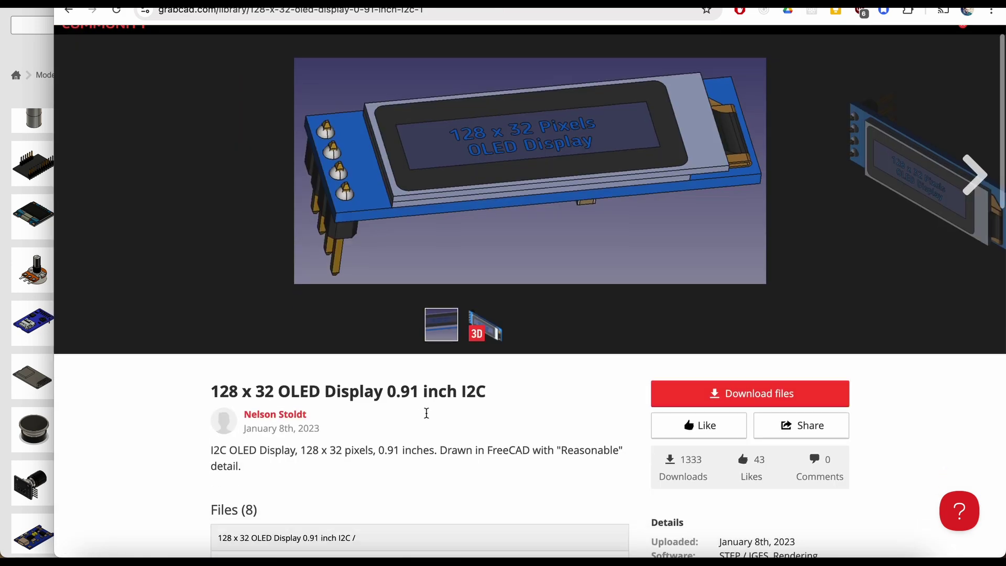
pyautogui.scroll(-3, 426, 413)
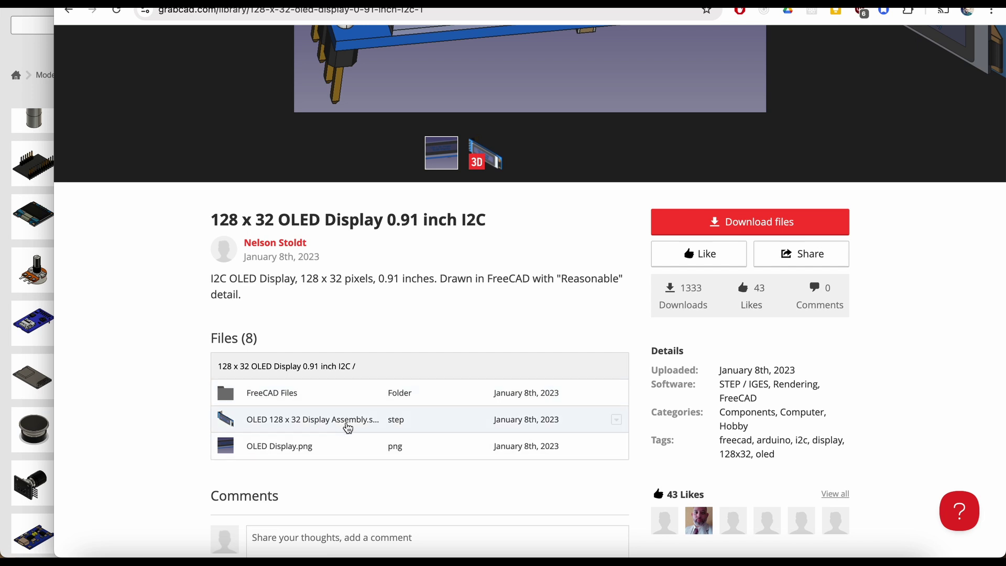
pyautogui.click(347, 428)
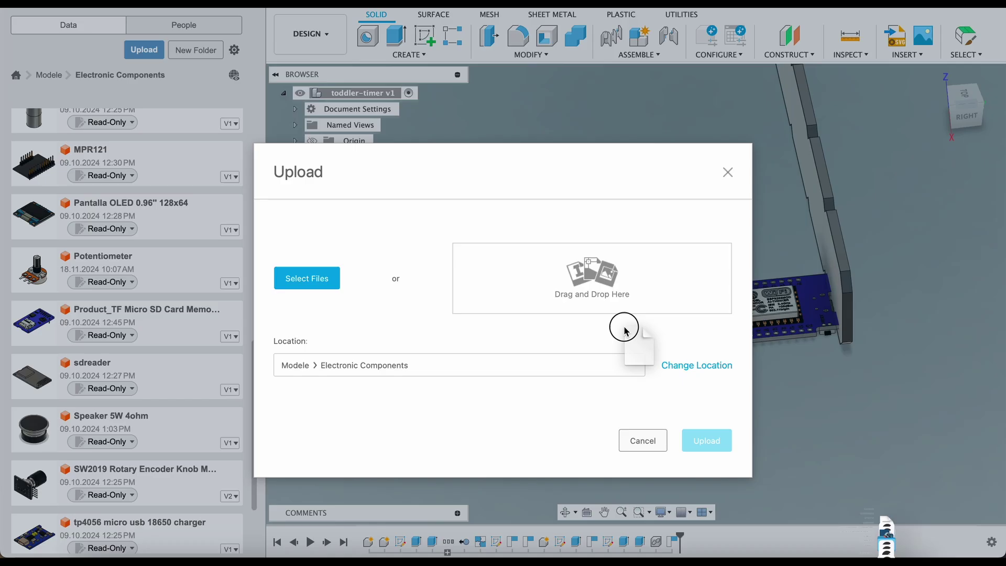
pyautogui.moveTo(624, 326); pyautogui.dragTo(580, 269)
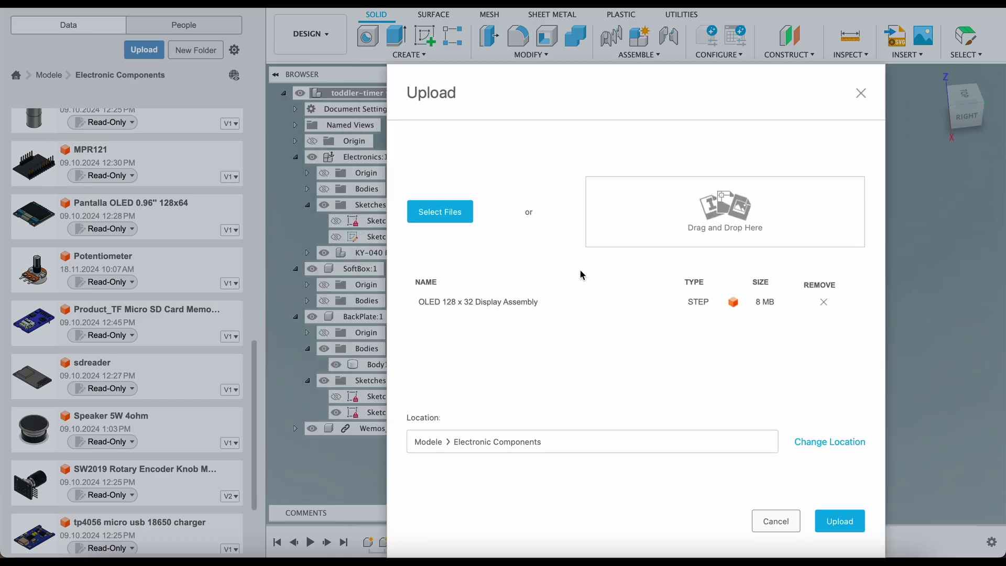
# Upload the OLED STEP file to Electronic Components and review the LED square pattern.
pyautogui.click(845, 524)
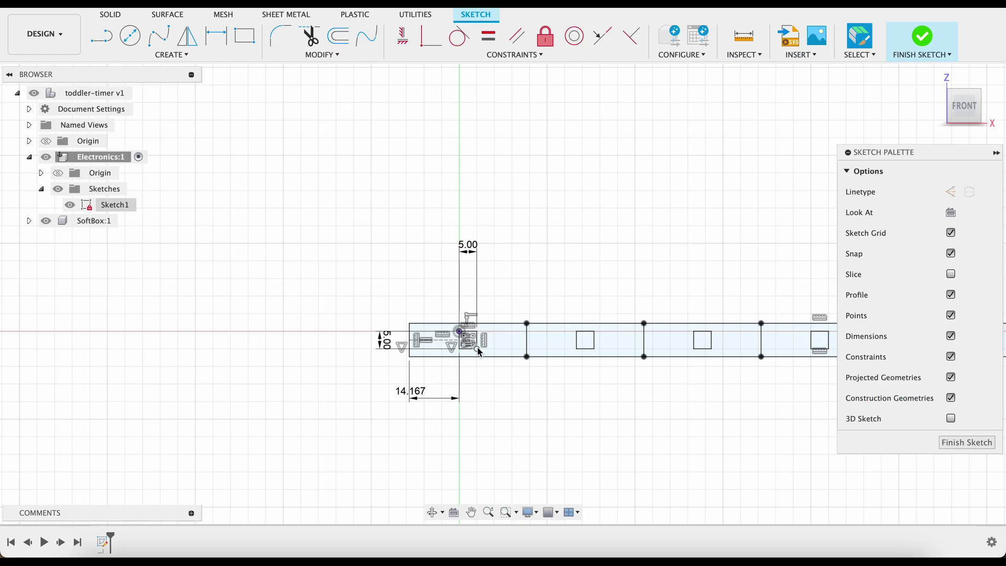
pyautogui.scroll(4, 501, 307)
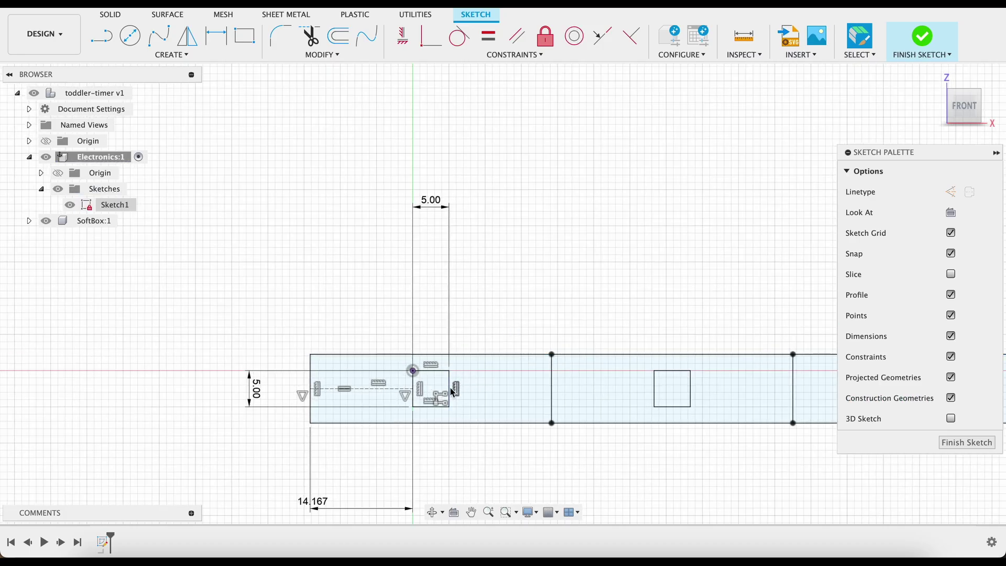
pyautogui.doubleClick(442, 398)
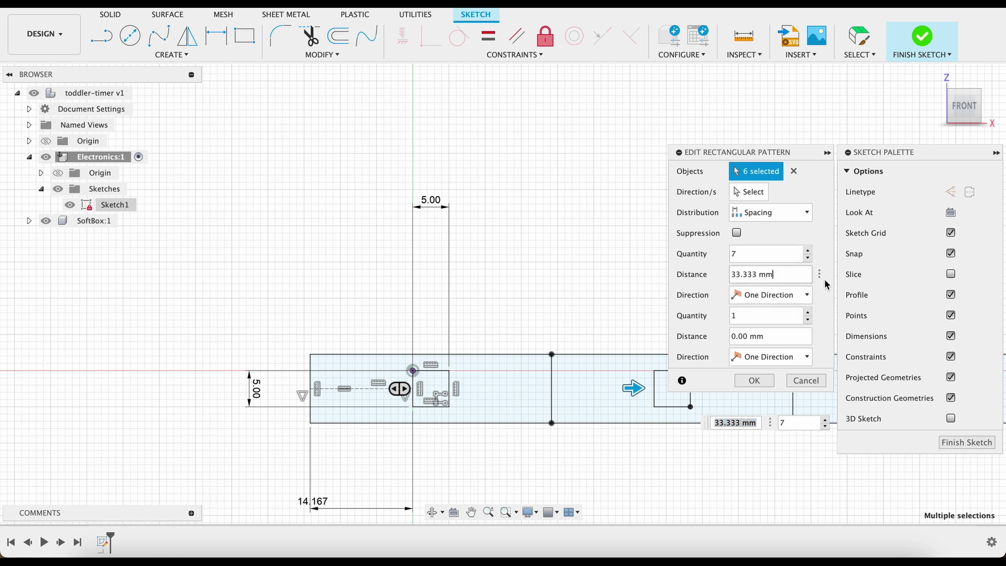
pyautogui.click(807, 380)
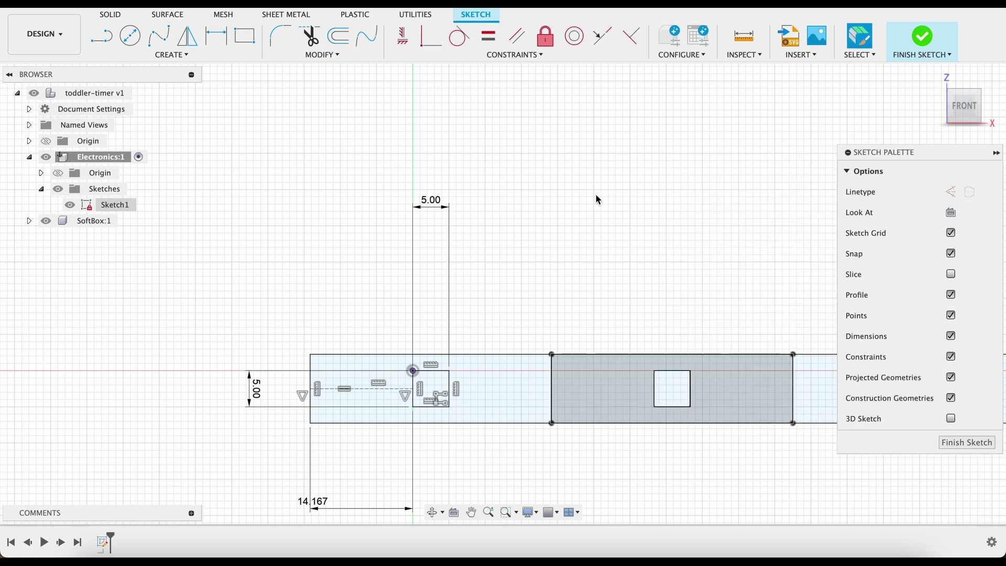
# Add a user parameter LEDSpacing of 33.333 mm in Change Parameters.
pyautogui.click(344, 56)
pyautogui.click(314, 196)
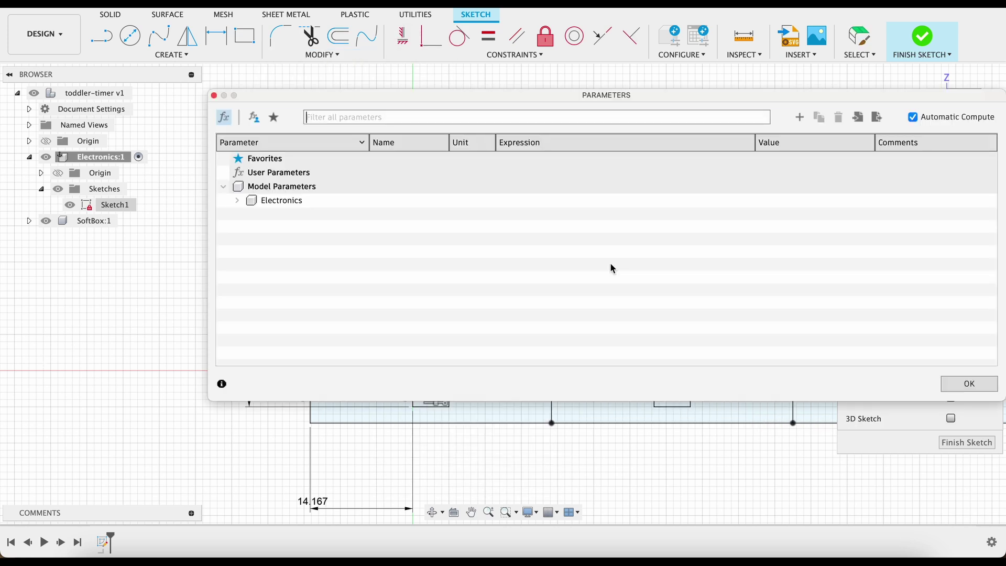
pyautogui.click(800, 117)
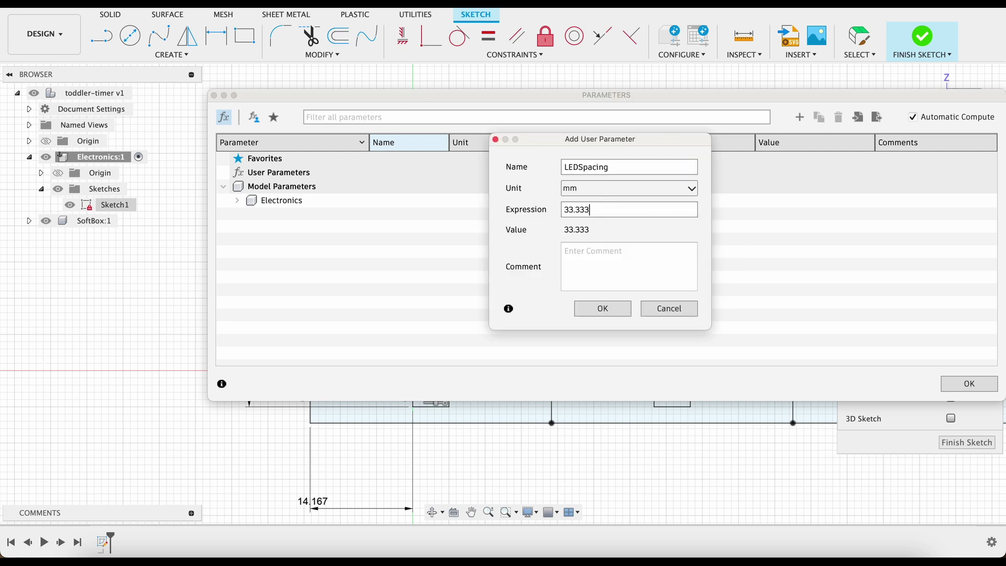
pyautogui.click(607, 310)
pyautogui.click(969, 384)
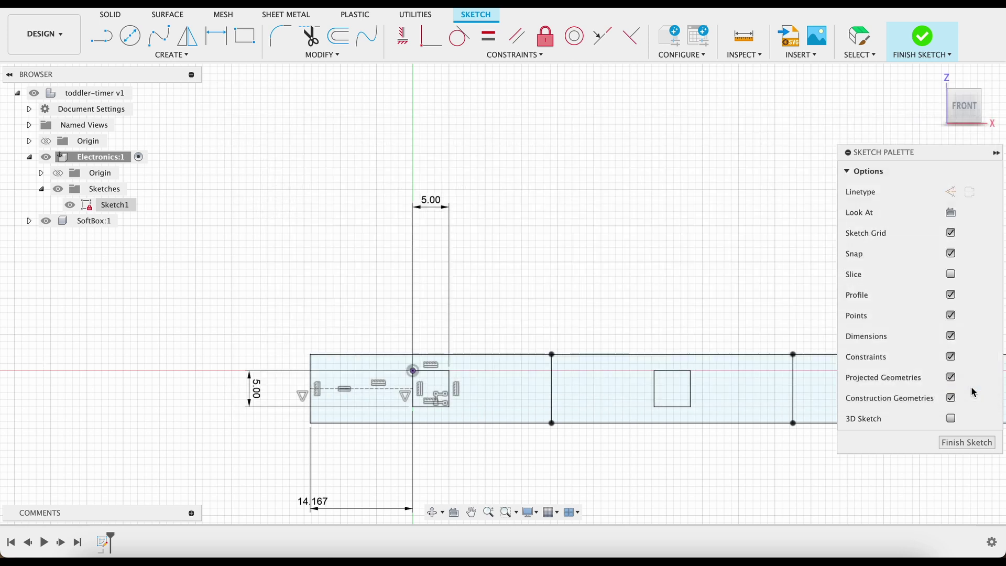
# Set the LED square pattern's distance to LEDSpacing.
pyautogui.doubleClick(443, 398)
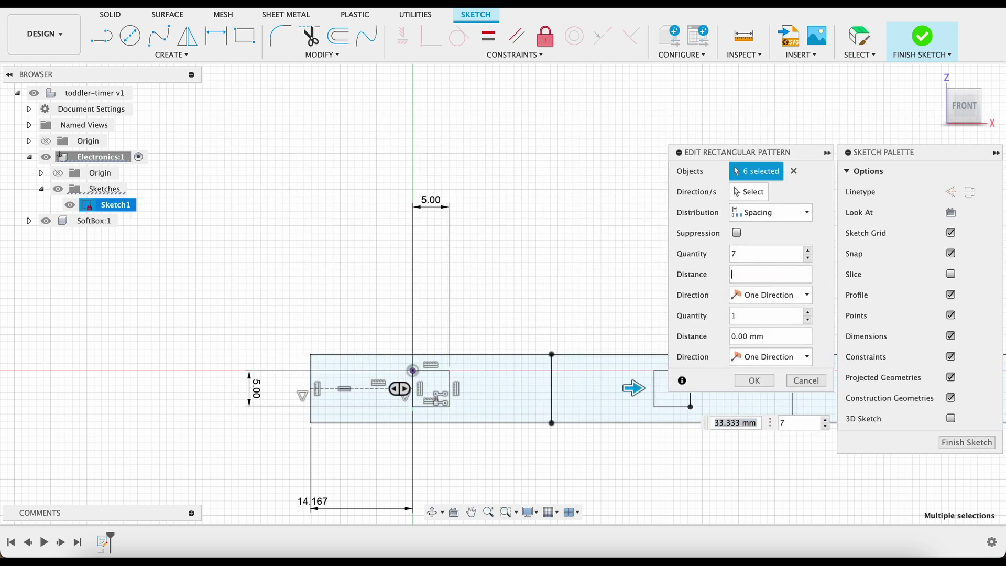
pyautogui.write('LEDSpacing')
pyautogui.press('Return')
pyautogui.click(754, 381)
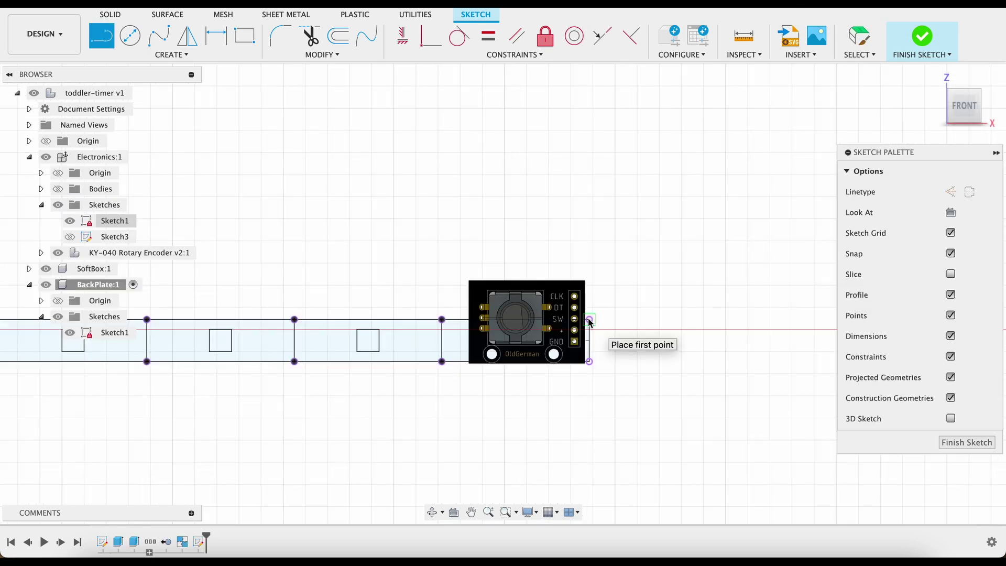
# Sketch the cell outline's 10 mm vertical line and a 4 mm line at 135°.
pyautogui.click(589, 320)
pyautogui.write('10')
pyautogui.press('Tab')
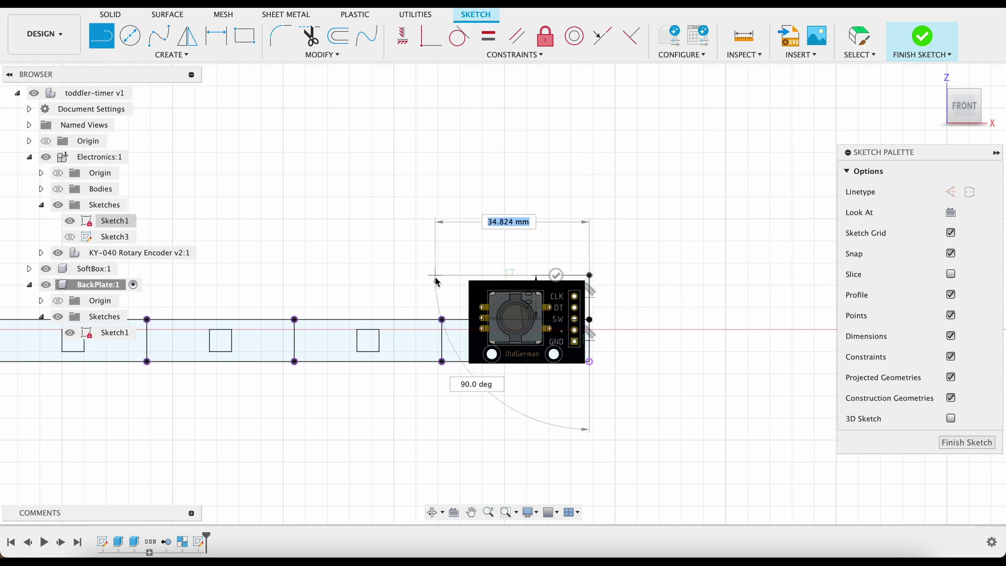
pyautogui.moveTo(359, 262); pyautogui.dragTo(373, 309, button='middle')
pyautogui.click(595, 315)
pyautogui.write('4')
pyautogui.press('Tab')
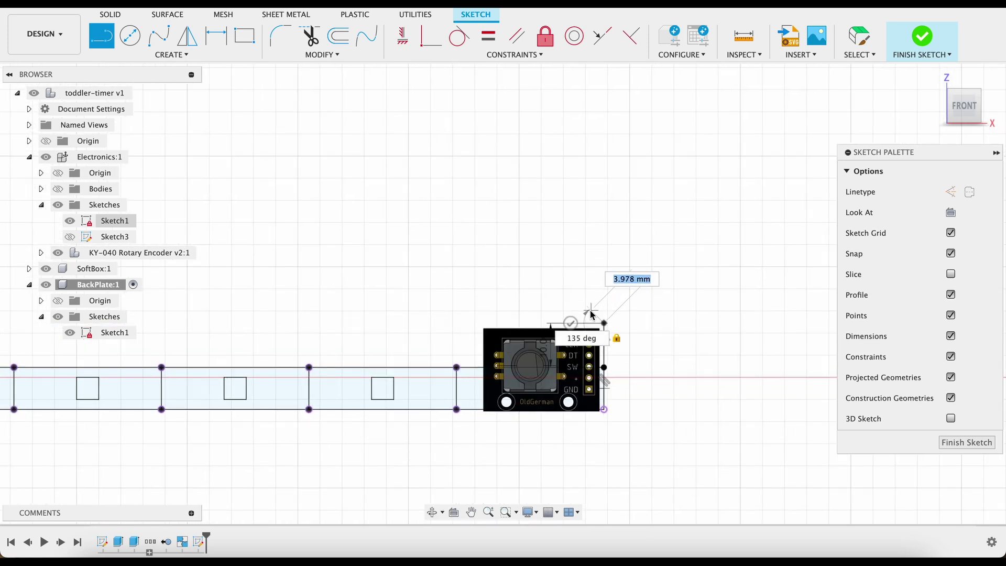
pyautogui.write('135')
pyautogui.press('Return')
pyautogui.moveTo(593, 312); pyautogui.dragTo(535, 446)
# Project the encoder board geometry and constrain the outline lines horizontal/vertical.
pyautogui.press('p')
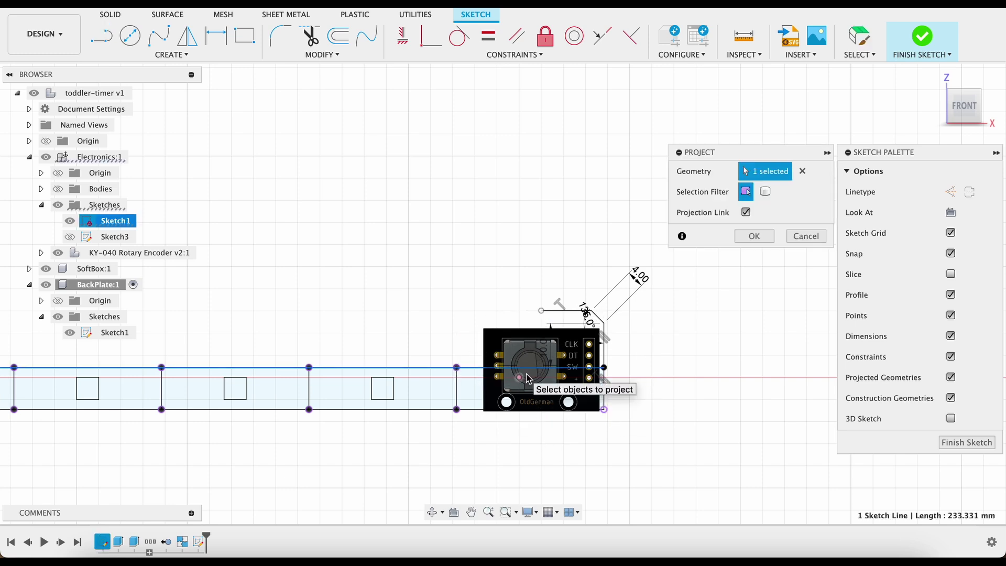
pyautogui.press('Escape')
pyautogui.scroll(3, 577, 399)
pyautogui.click(606, 314)
pyautogui.press('Escape')
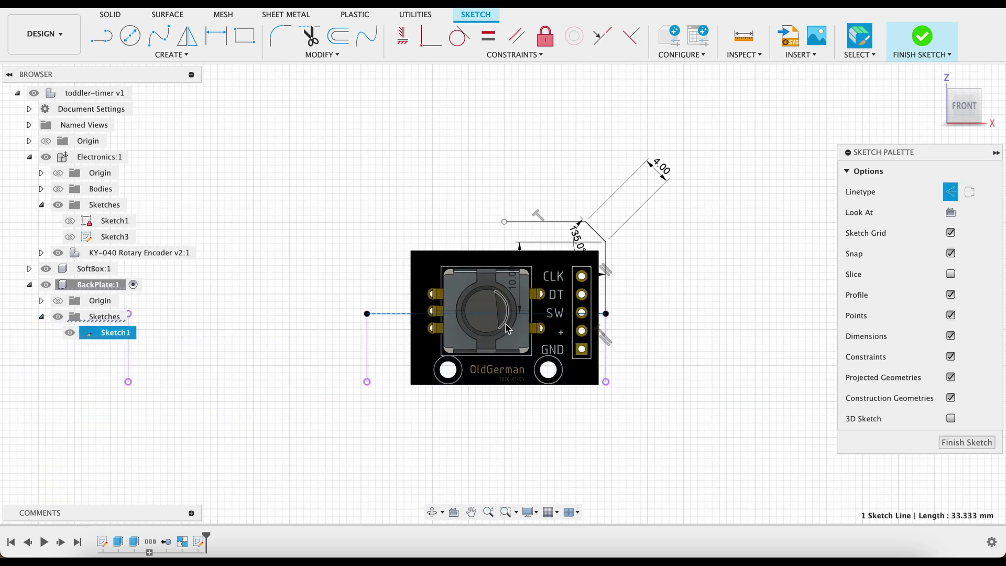
pyautogui.press('h')
pyautogui.press('Escape')
pyautogui.moveTo(671, 113); pyautogui.dragTo(688, 88, button='middle')
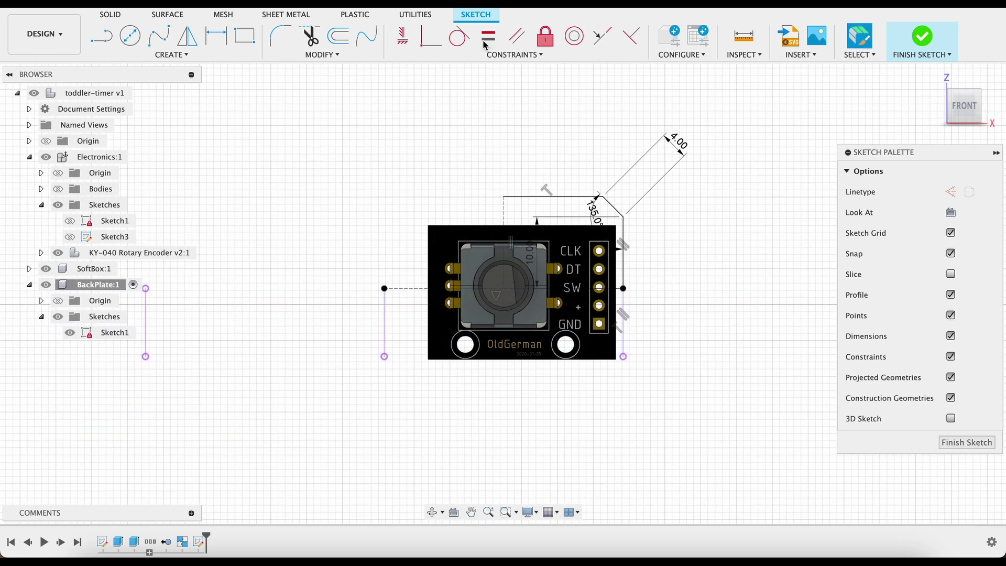
# Mirror the cell outline and pattern it seven times at -LEDSpacing.
pyautogui.click(187, 36)
pyautogui.doubleClick(480, 202)
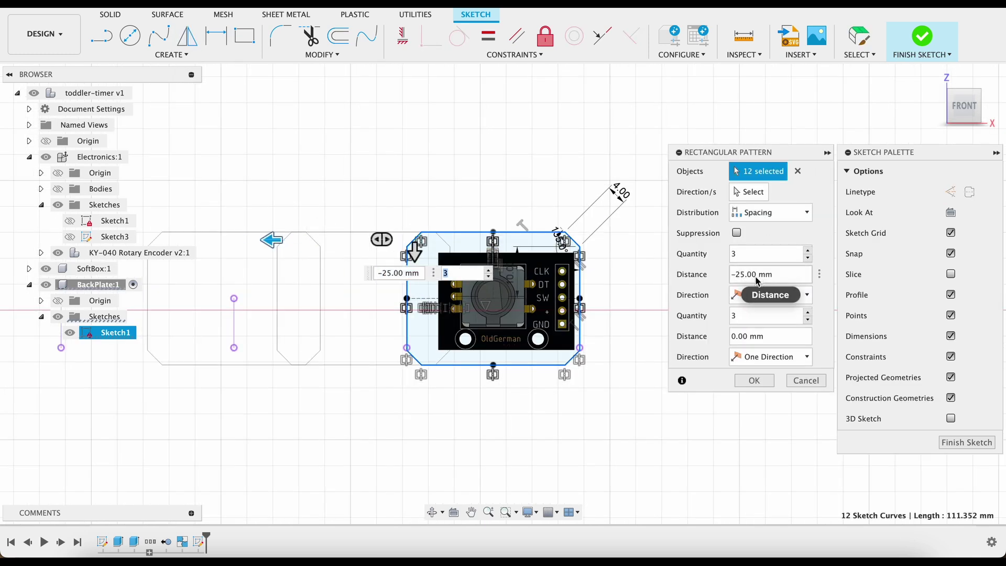
pyautogui.write('LEDSpacing')
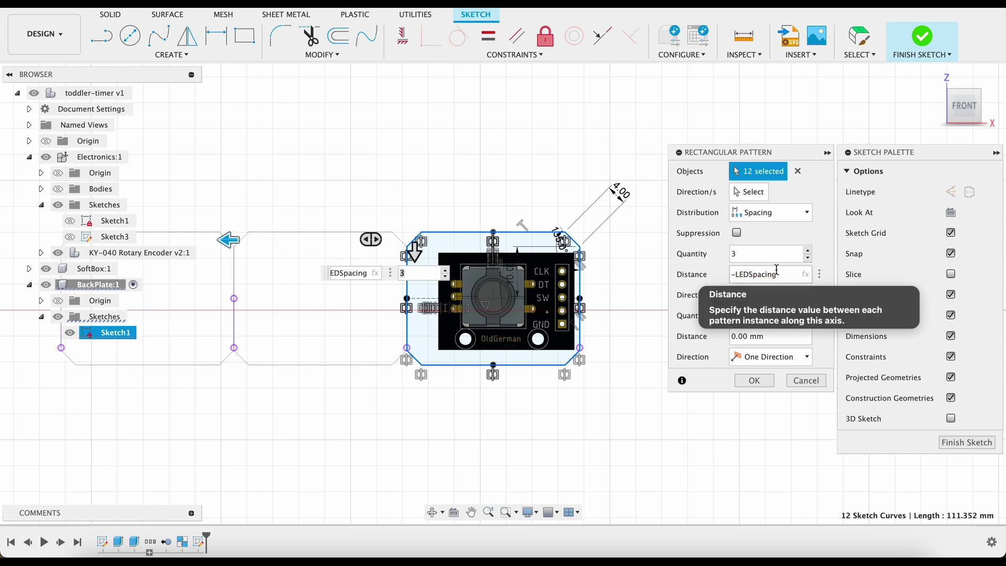
pyautogui.click(755, 381)
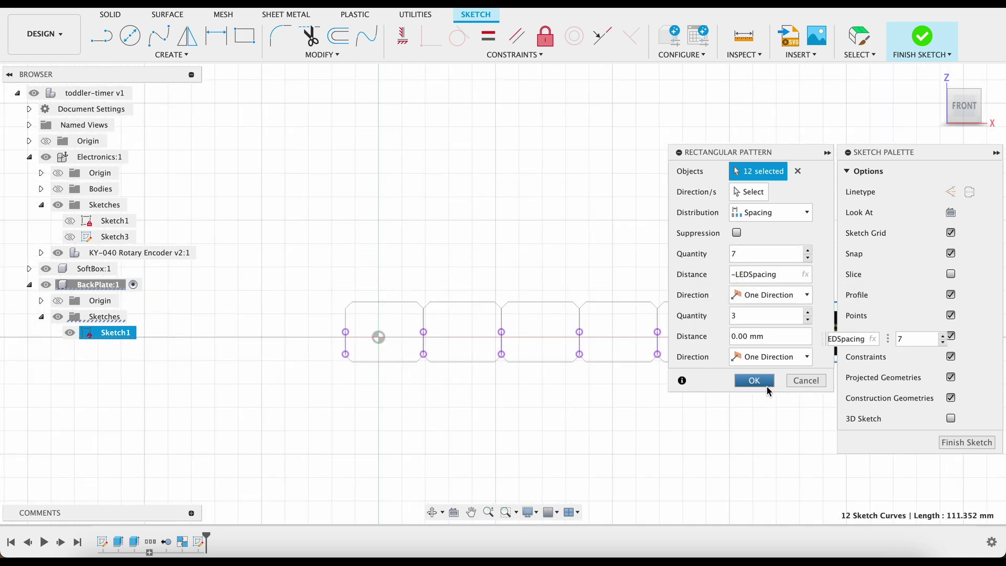
# Offset the cell outline and extrude it 40 mm into a solid wall.
pyautogui.press('e')
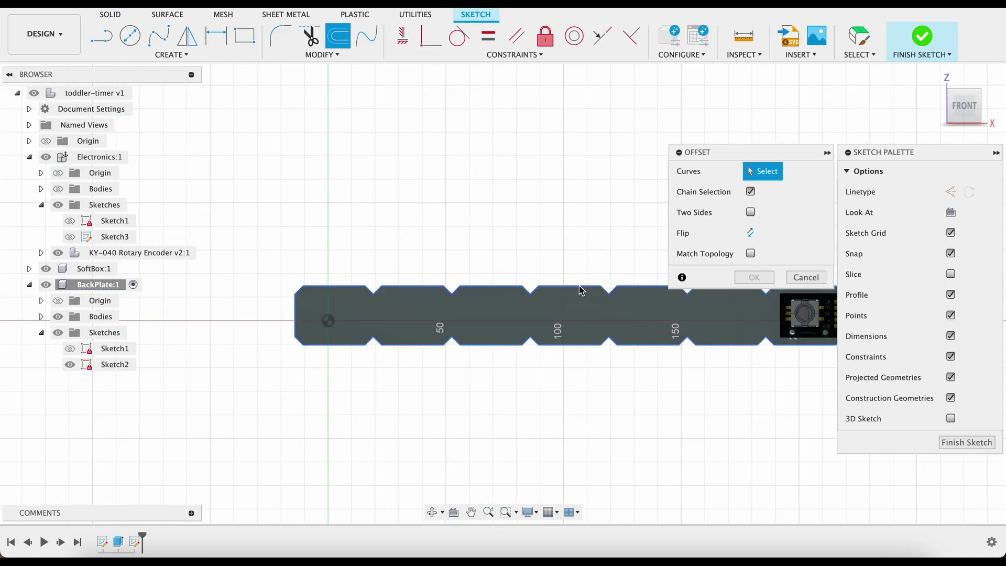
pyautogui.click(581, 290)
pyautogui.press('Return')
pyautogui.press('e')
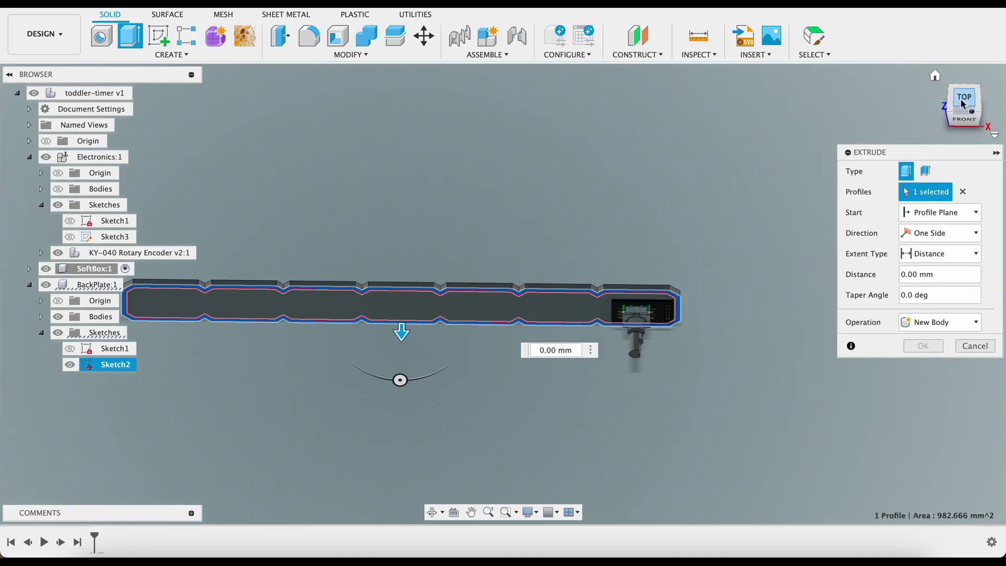
pyautogui.click(963, 103)
pyautogui.moveTo(511, 275); pyautogui.dragTo(511, 344)
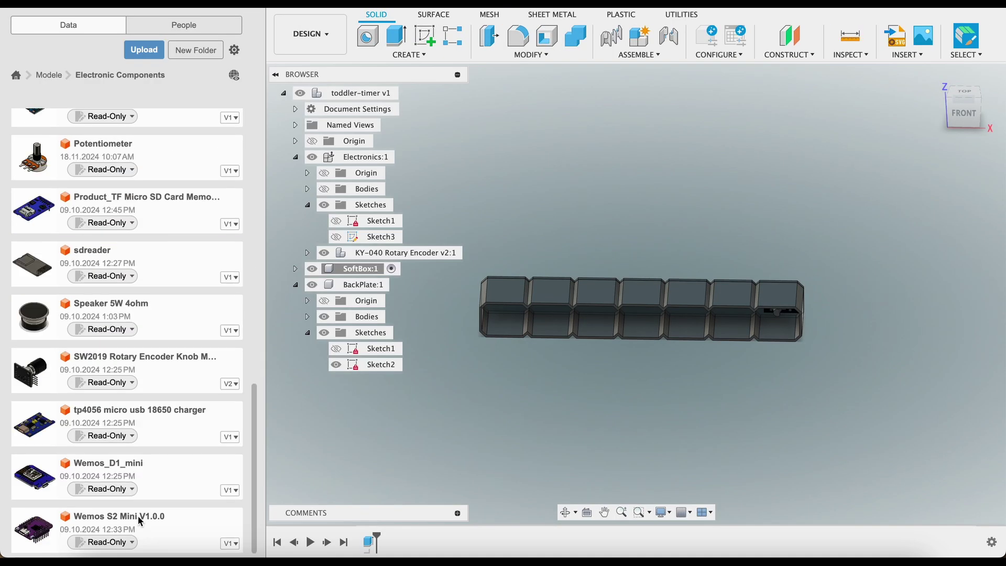
# Place the Wemos D1 mini board and insert the OLED display model.
pyautogui.moveTo(34, 477); pyautogui.dragTo(555, 427)
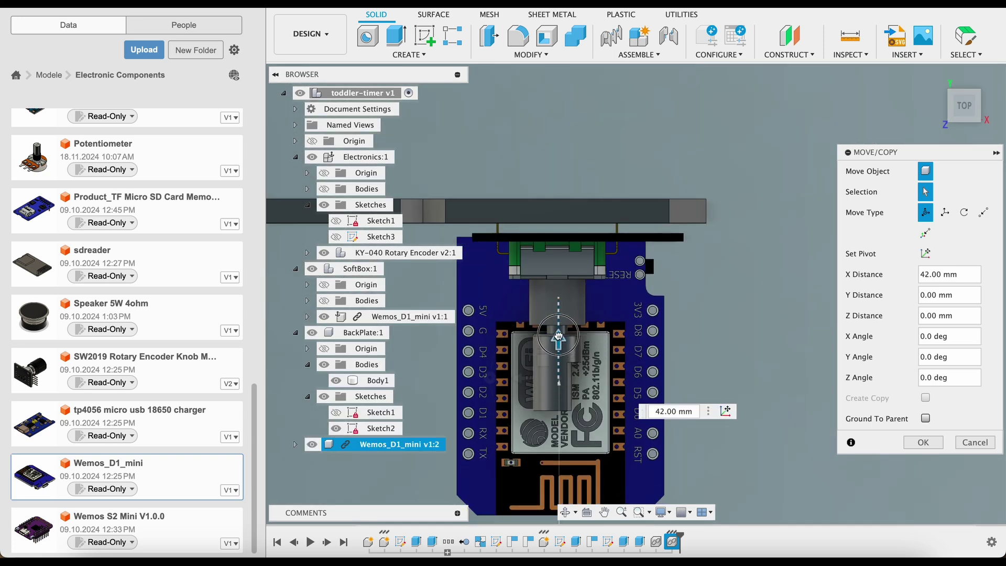
pyautogui.rightClick(158, 208)
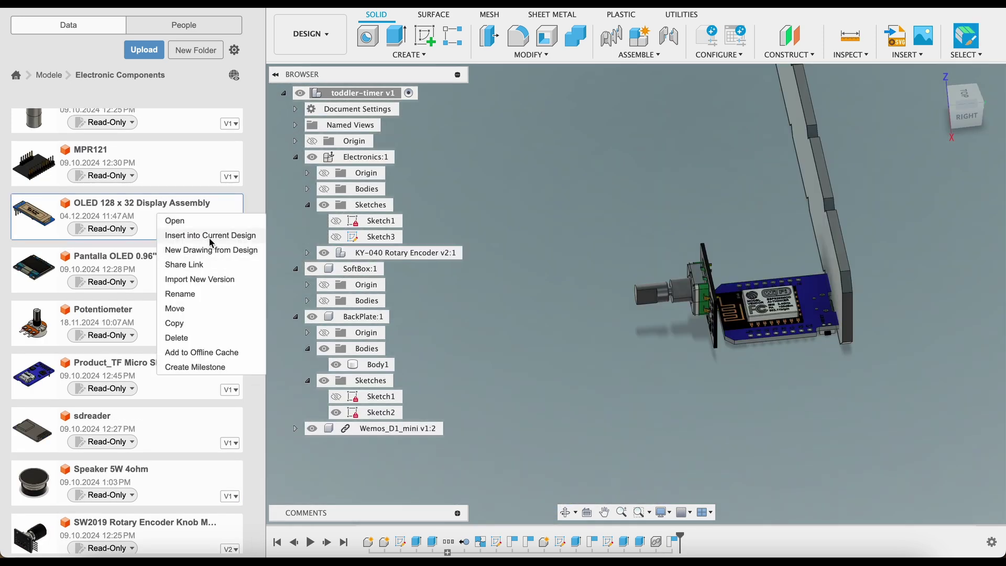
pyautogui.click(209, 234)
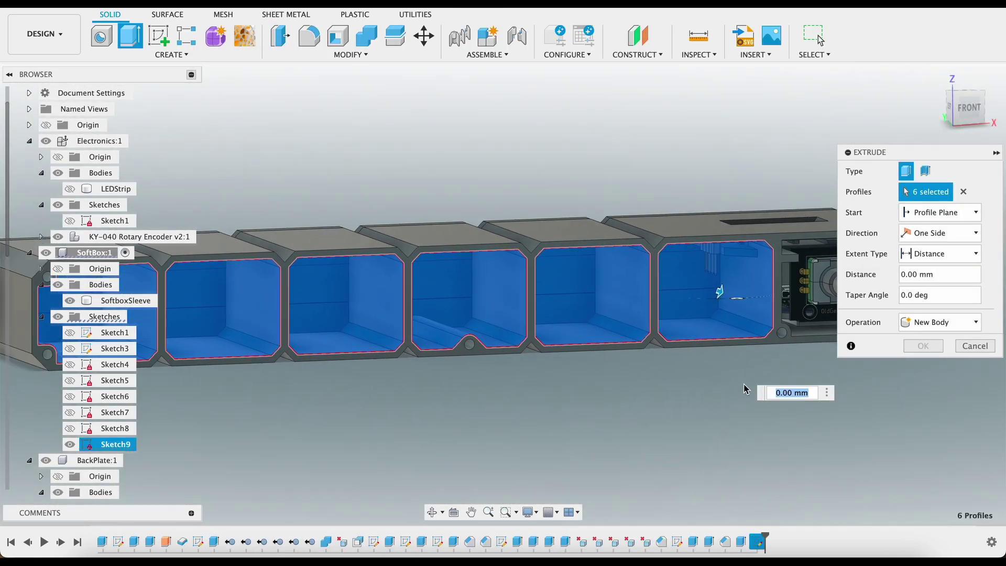
# Extrude the cell profiles 0.40 mm as a thin inner wall joined to the sleeve.
pyautogui.scroll(3, 744, 389)
pyautogui.write('0.4')
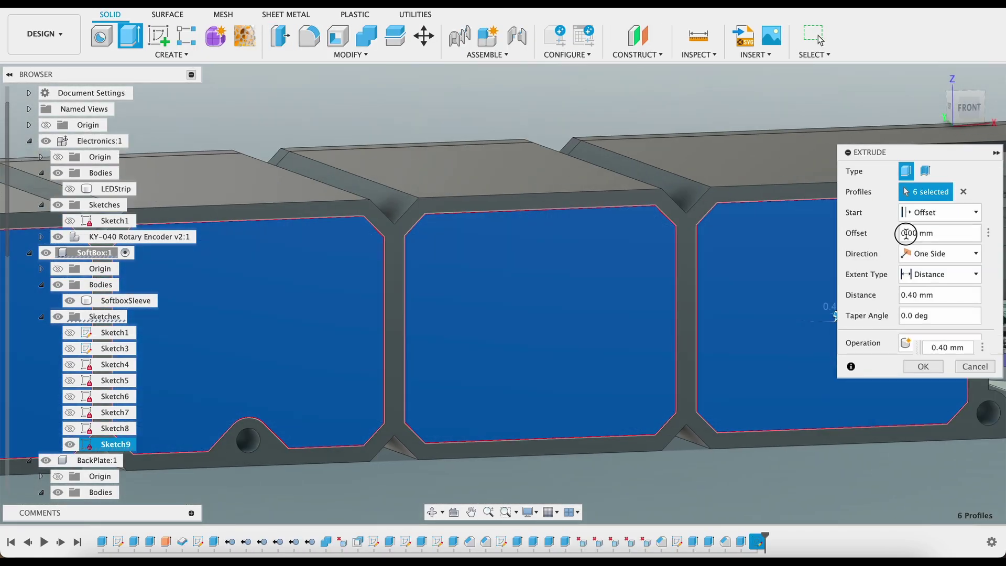
pyautogui.scroll(-5, 503, 315)
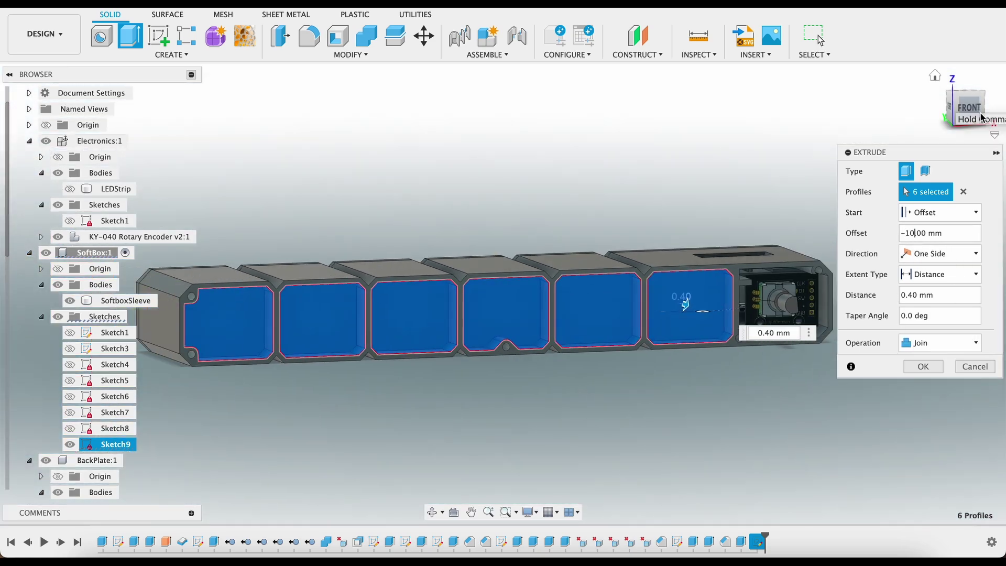
pyautogui.keyDown('shift'); pyautogui.moveTo(472, 341); pyautogui.dragTo(455, 367, button='middle'); pyautogui.keyUp('shift')
# Add a section cut through the softbox and adjust its position to see inside the cells.
pyautogui.press('Return')
pyautogui.keyDown('shift'); pyautogui.moveTo(787, 209); pyautogui.dragTo(781, 112, button='middle'); pyautogui.keyUp('shift')
pyautogui.scroll(5, 782, 210)
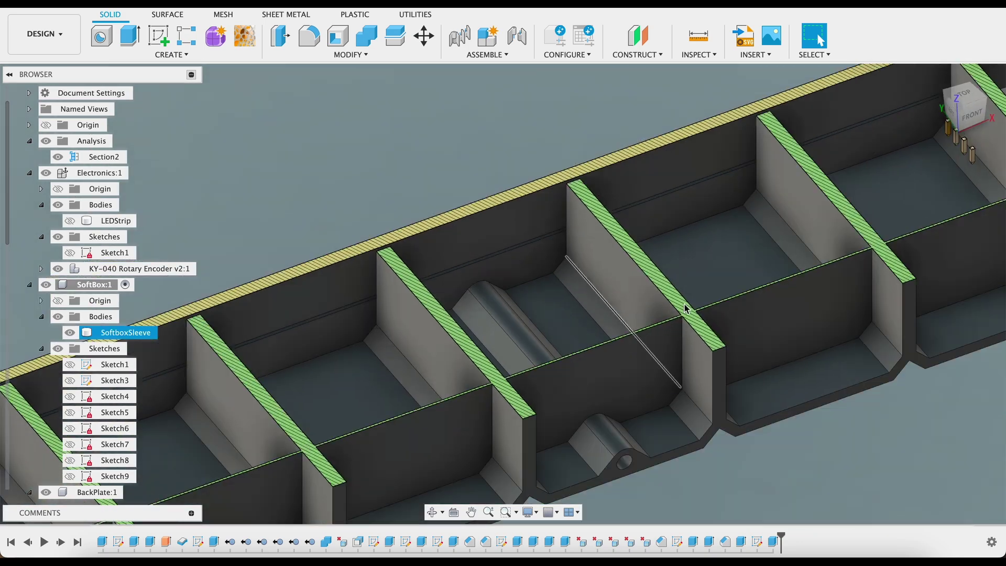
pyautogui.scroll(-4, 782, 308)
pyautogui.click(83, 156)
pyautogui.press('Delete')
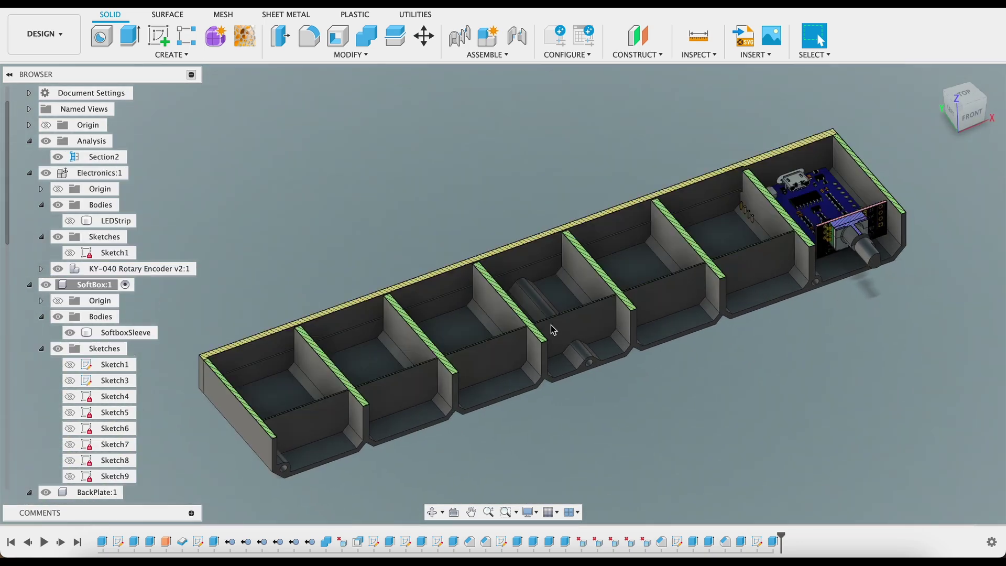
pyautogui.doubleClick(553, 329)
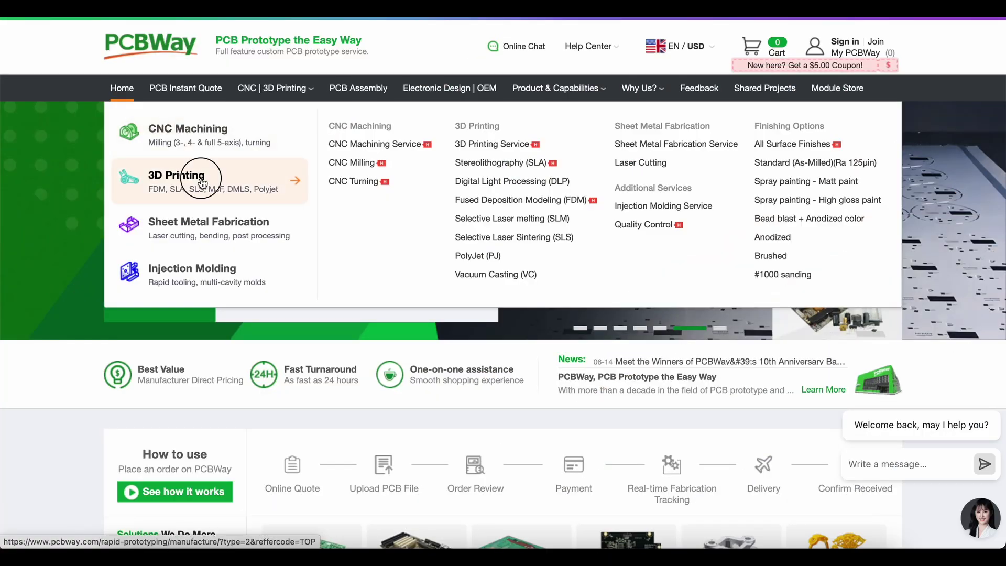
# On the 3D printing quote, compare Nylon, TPU, aluminum, stainless and tool steel, then return to resin.
pyautogui.click(201, 183)
pyautogui.scroll(-5, 204, 183)
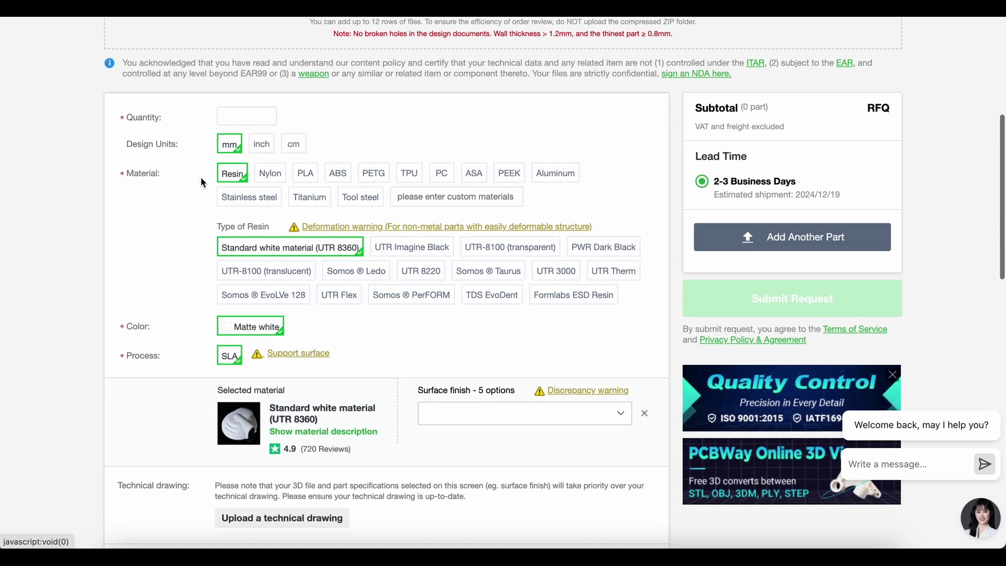
pyautogui.click(269, 173)
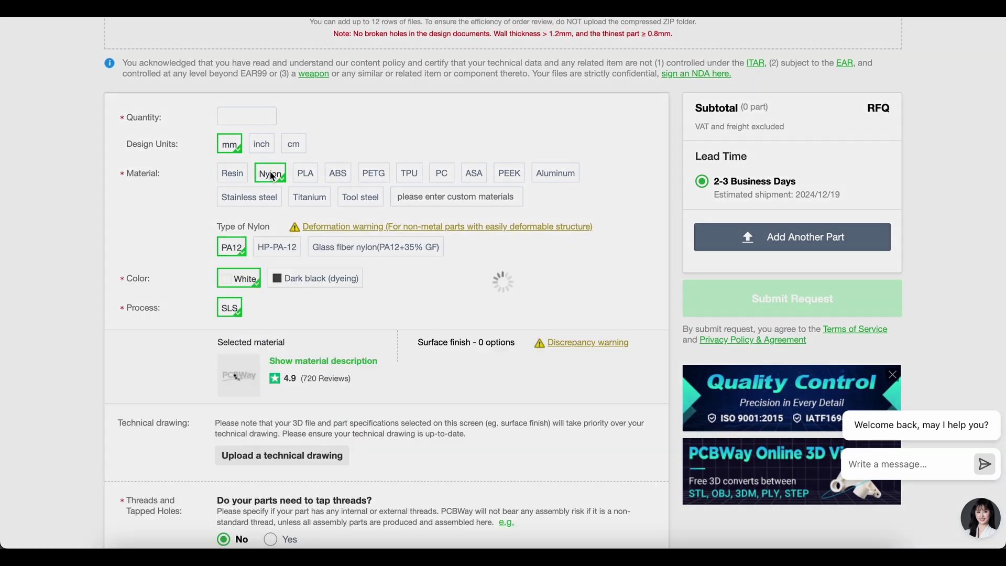
pyautogui.click(409, 173)
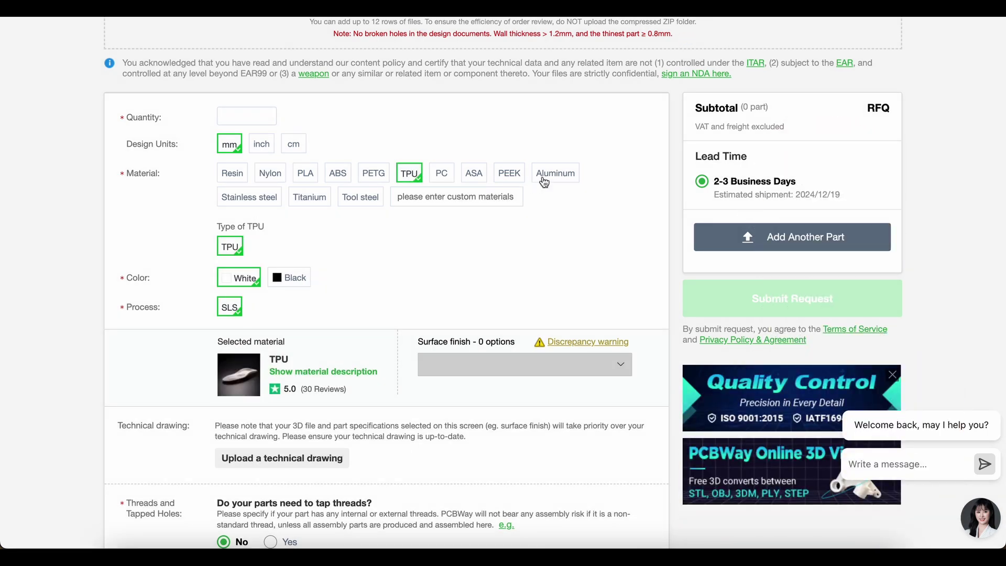
pyautogui.click(545, 181)
pyautogui.click(250, 202)
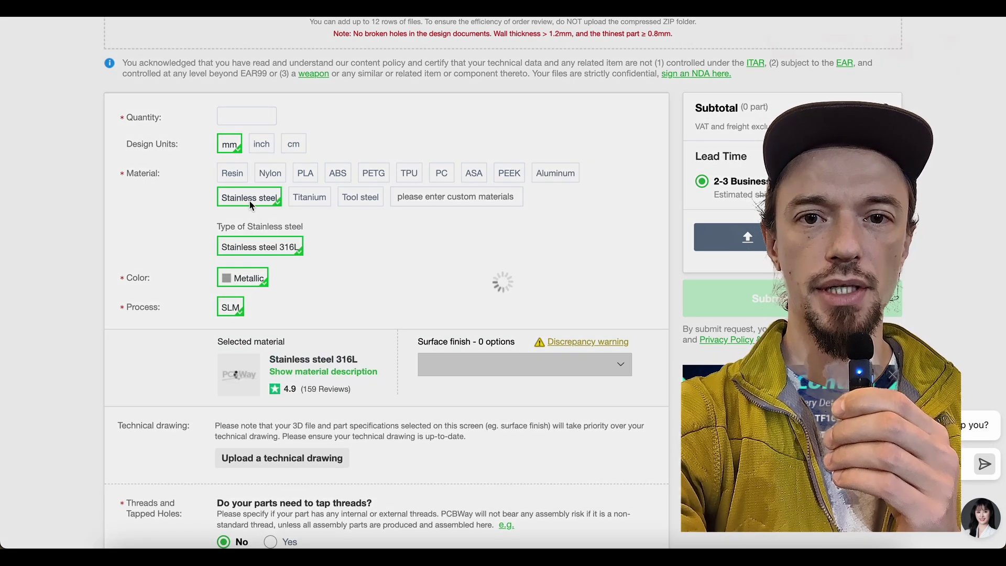
pyautogui.click(361, 197)
pyautogui.click(234, 174)
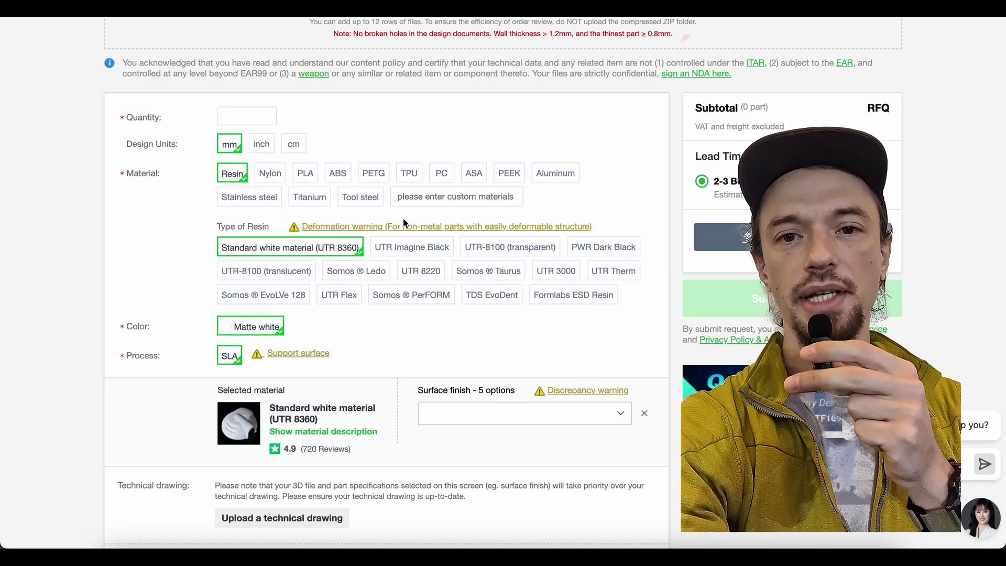
# Select UTR-8100 (transparent) resin, view its sample photo, and enter 'mithri' as a custom material.
pyautogui.click(510, 247)
pyautogui.click(249, 428)
pyautogui.scroll(-3, 249, 433)
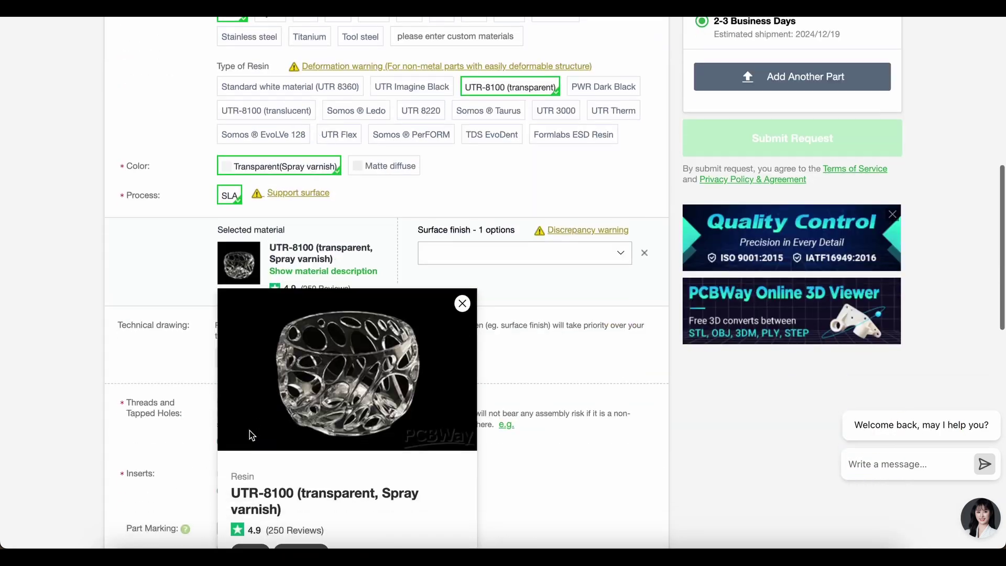
pyautogui.scroll(3, 517, 306)
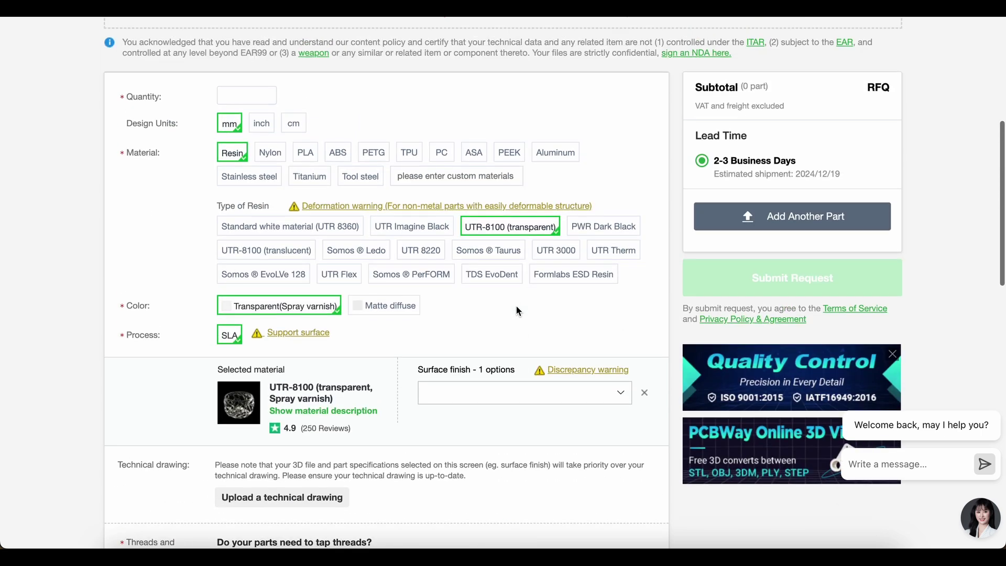
pyautogui.click(423, 190)
pyautogui.write('mithri')
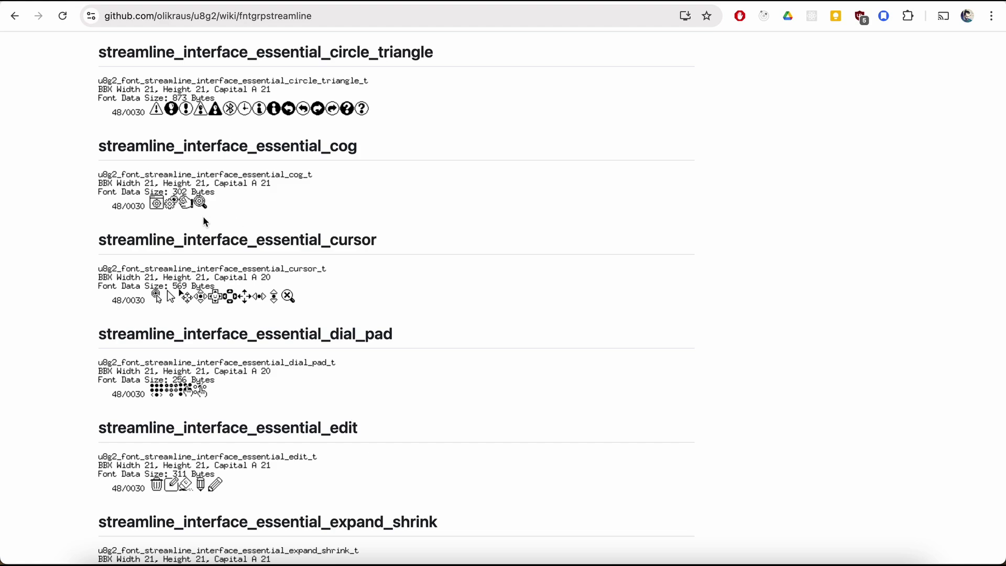
# Scroll the u8g2 fntlist99 page down to the 23 Pixel Height fonts.
pyautogui.scroll(-4, 453, 240)
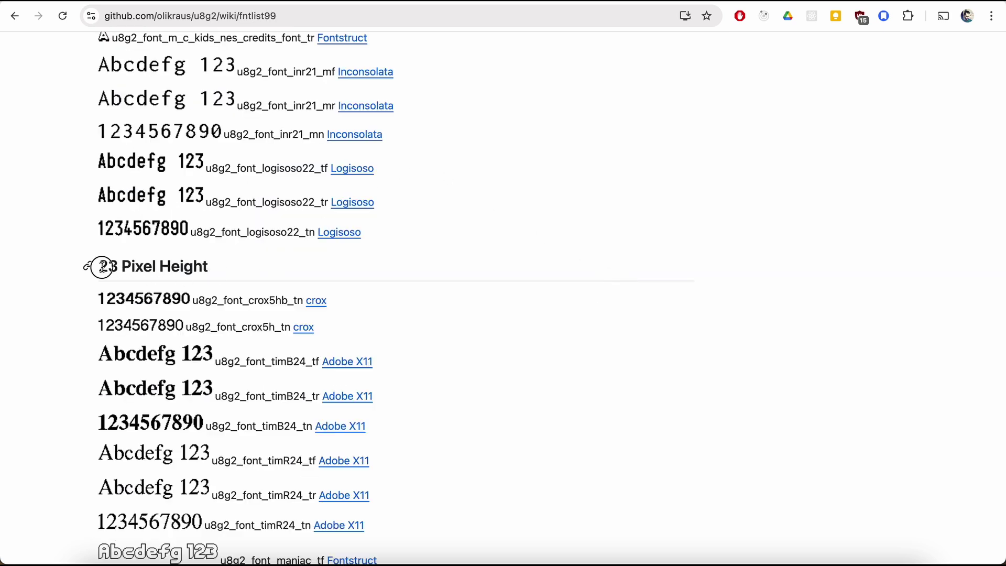
pyautogui.scroll(-5, 229, 266)
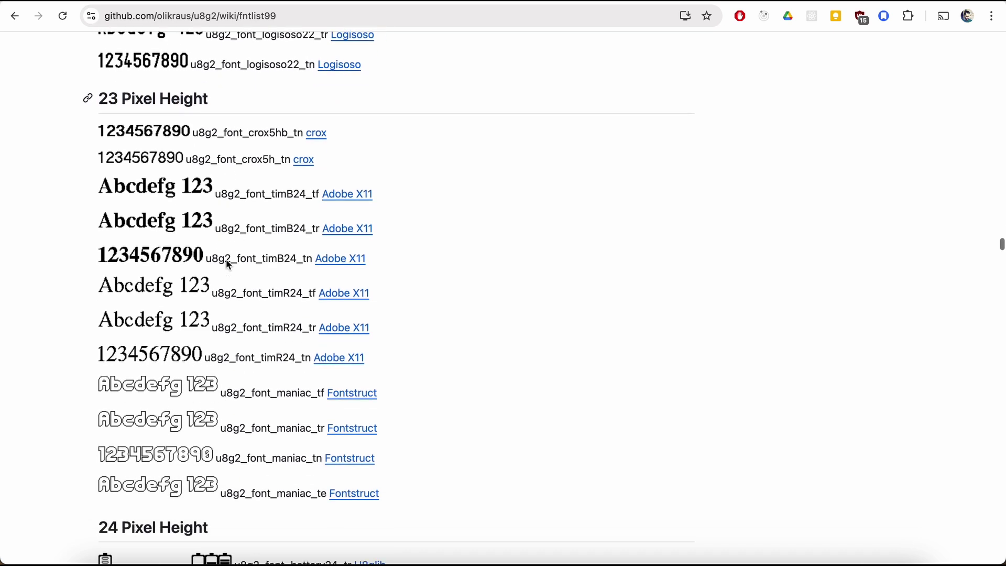